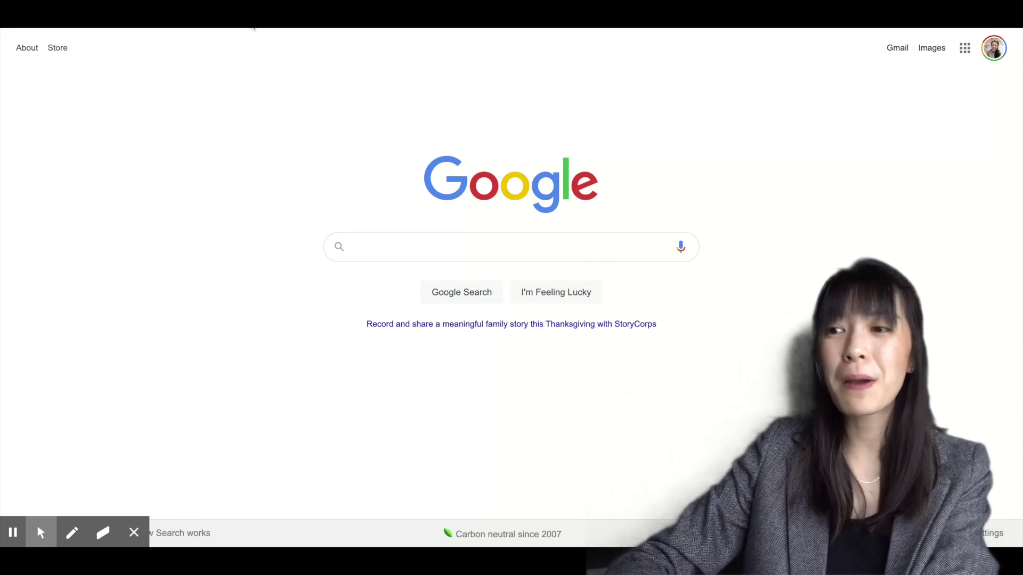
- Switch to the browser tab showing the Desmos homepage
key("ctrl+Tab")
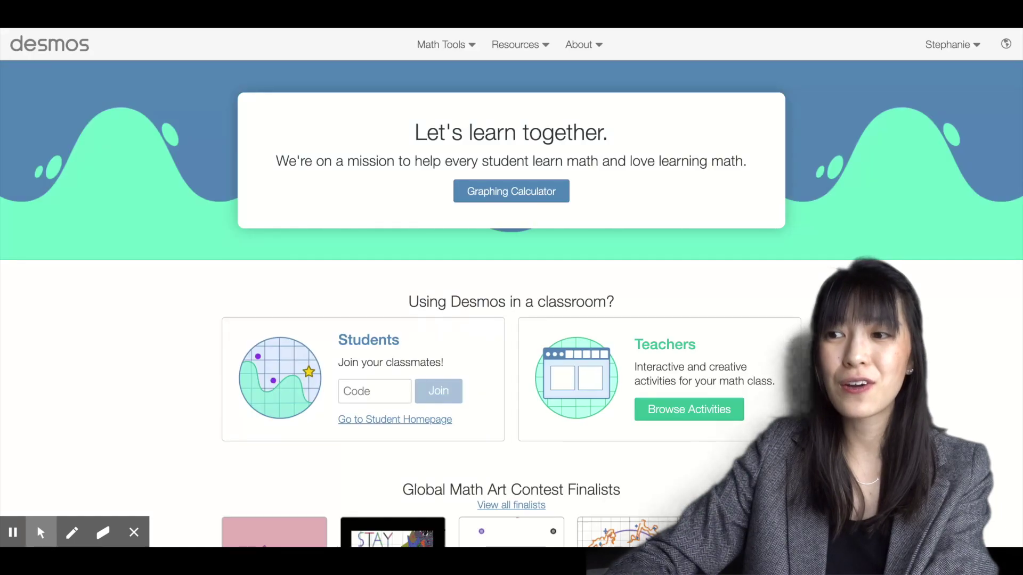
- Browse the teacher activities from the Teachers box and show the Custom activities list
scroll(545, 337, "down", 1)
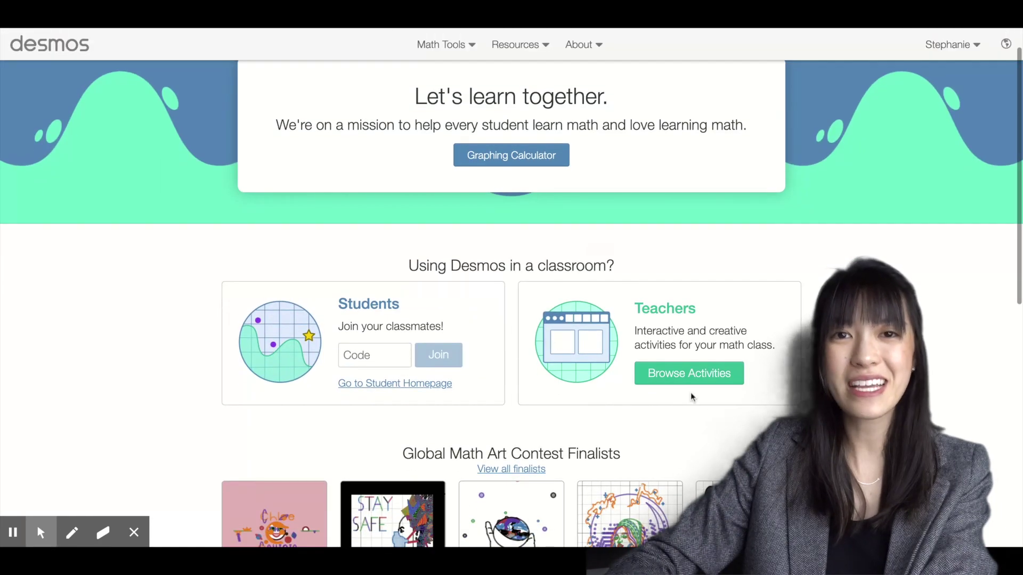
left_click(698, 375)
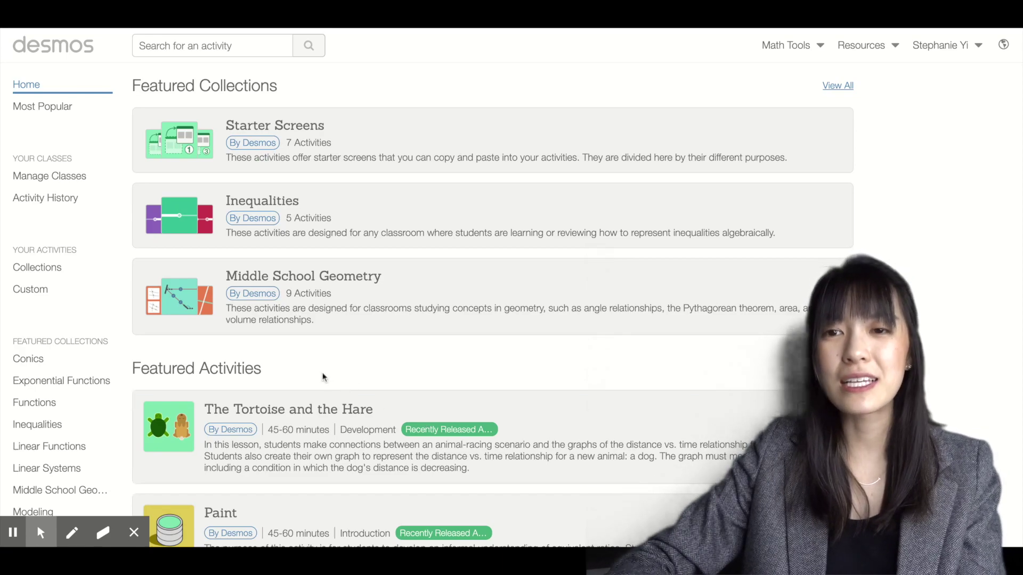
left_click(41, 297)
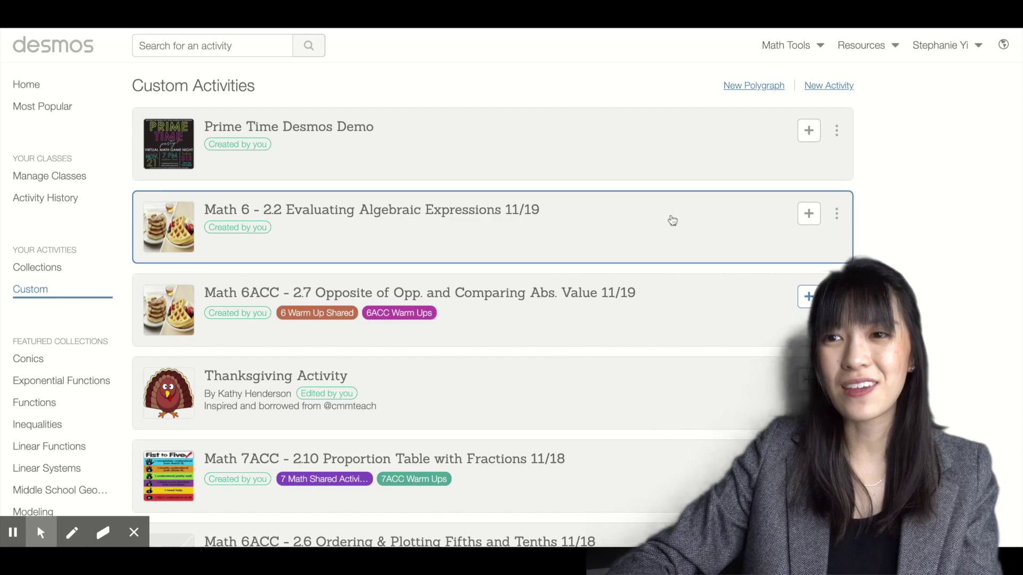
- Create a new activity titled '2.2 Solving One Step Addition Subtraction Equation 11/25'
left_click(840, 86)
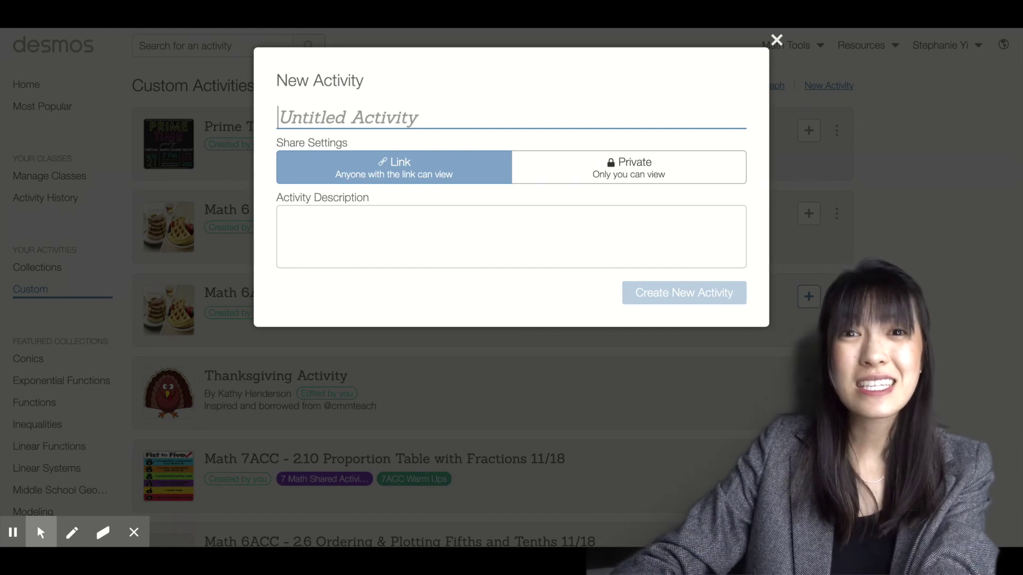
type("2.2")
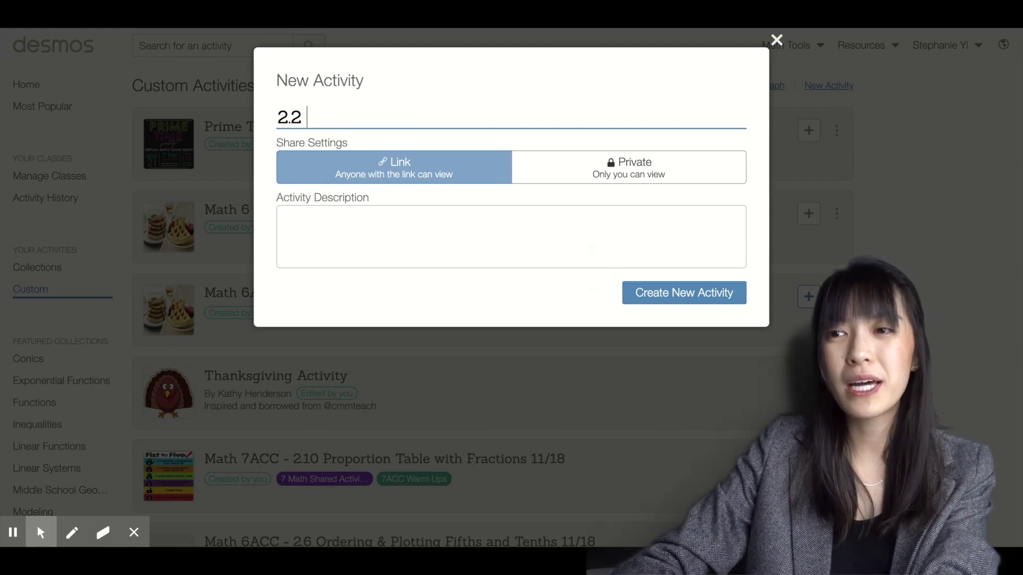
type(" Solv")
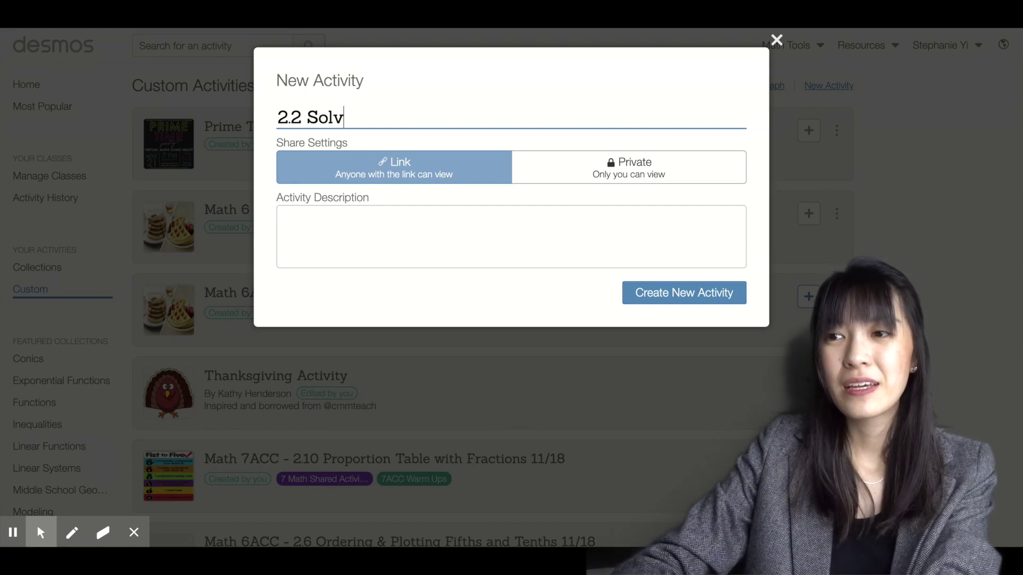
type("ing ONe")
key("BackSpace")
key("BackSpace")
type("ne")
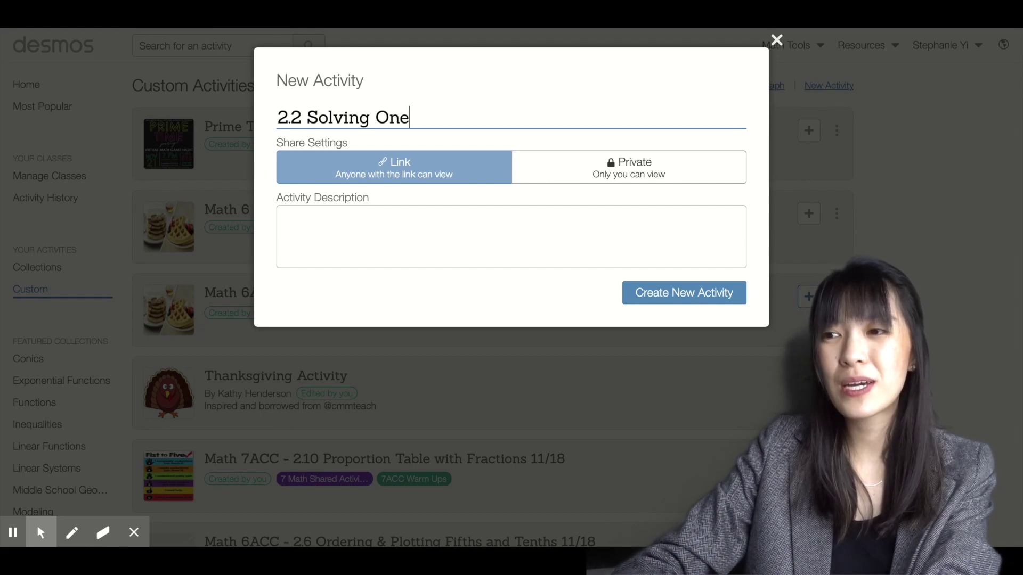
type(" Step Addition S")
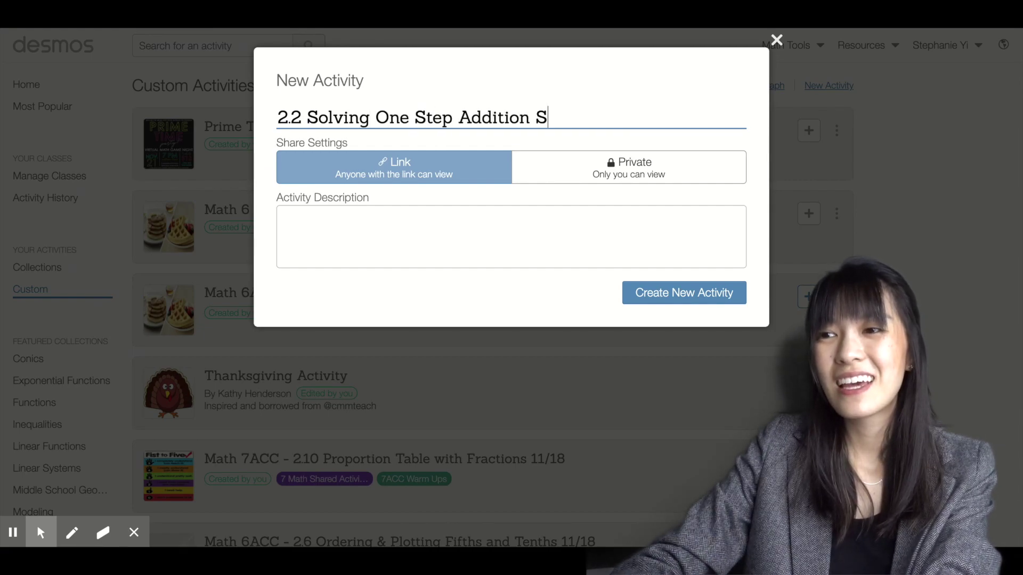
type("ubtraction ")
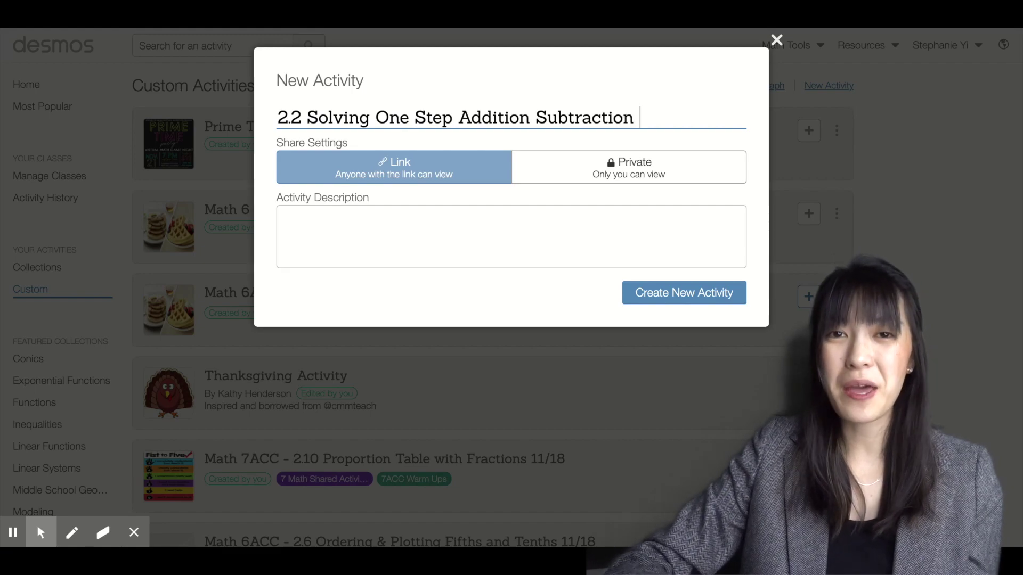
type("Equation")
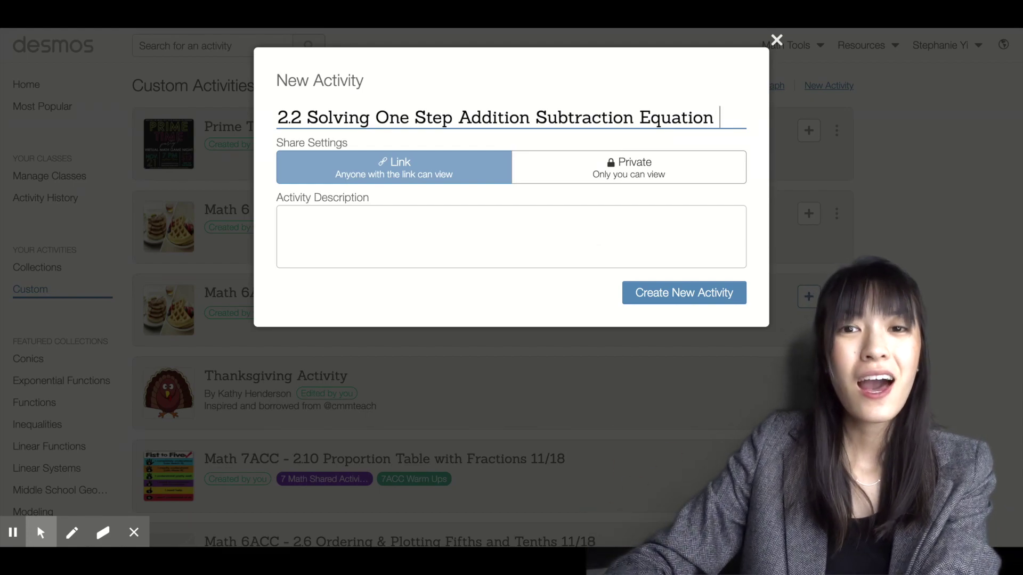
type("11")
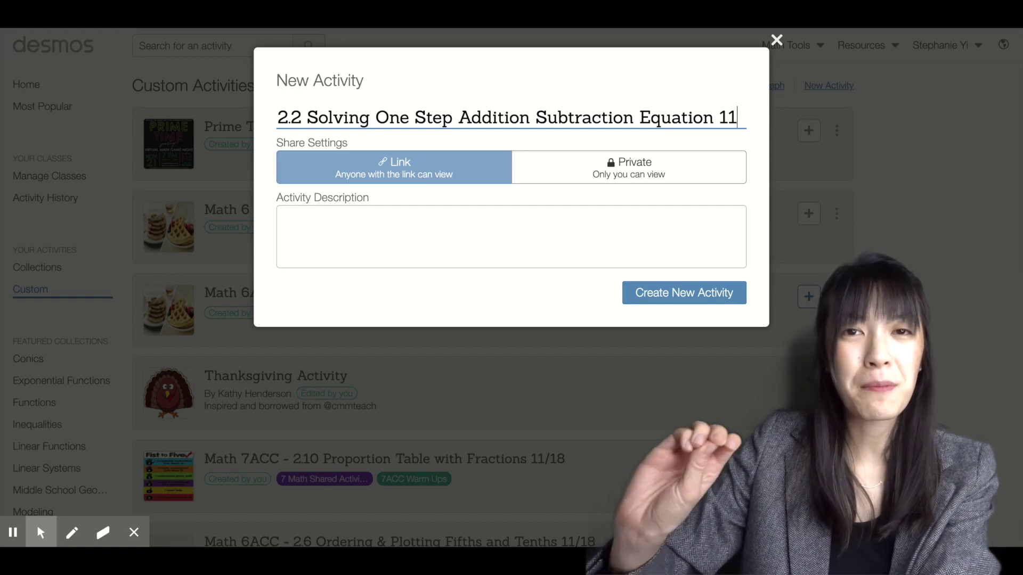
type("/25")
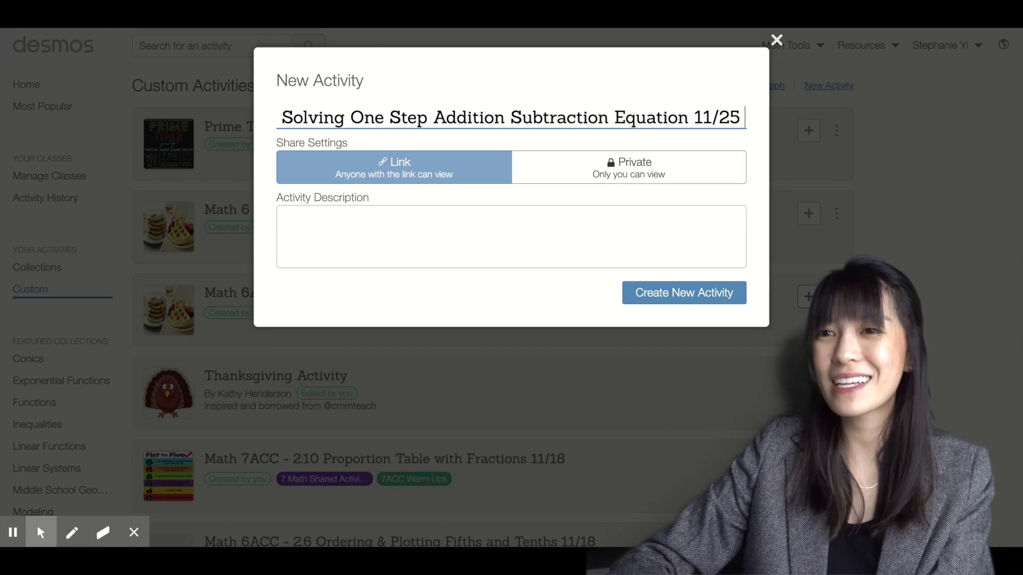
left_click(686, 300)
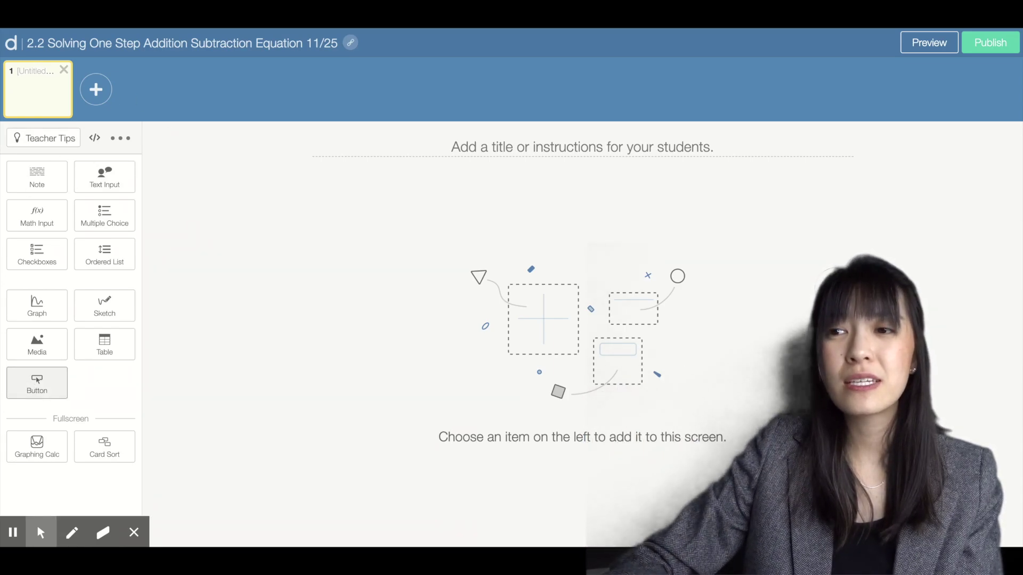
- Add a note reading 'Solve this one step equation and show all your steps', plus a graph component
left_click(50, 179)
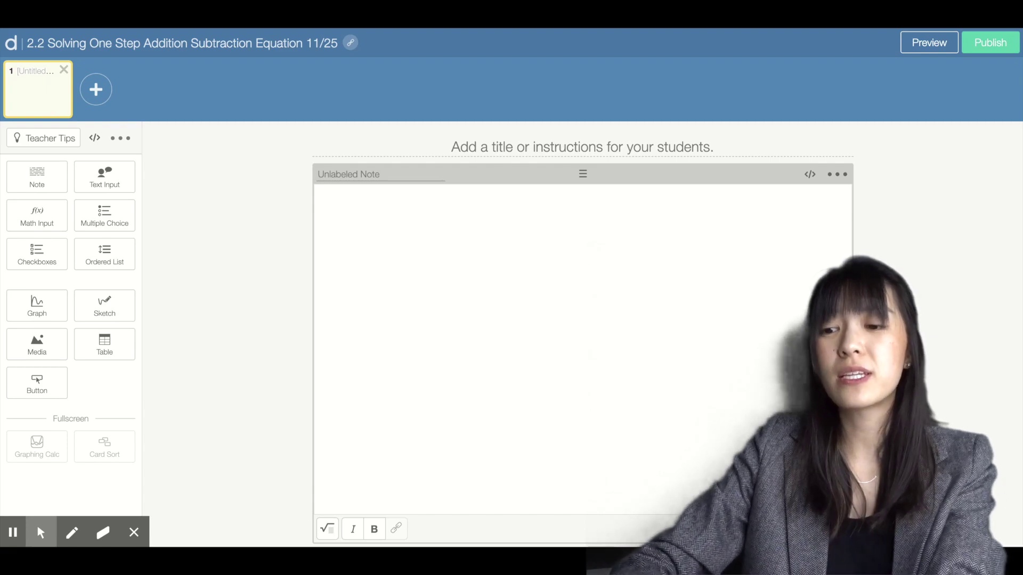
left_click(593, 242)
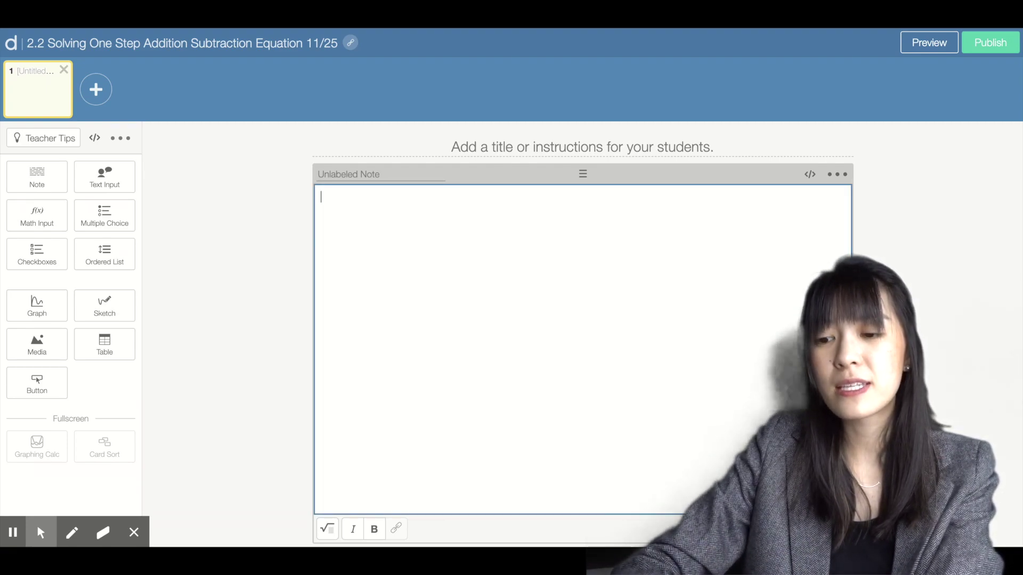
type("Solve this ")
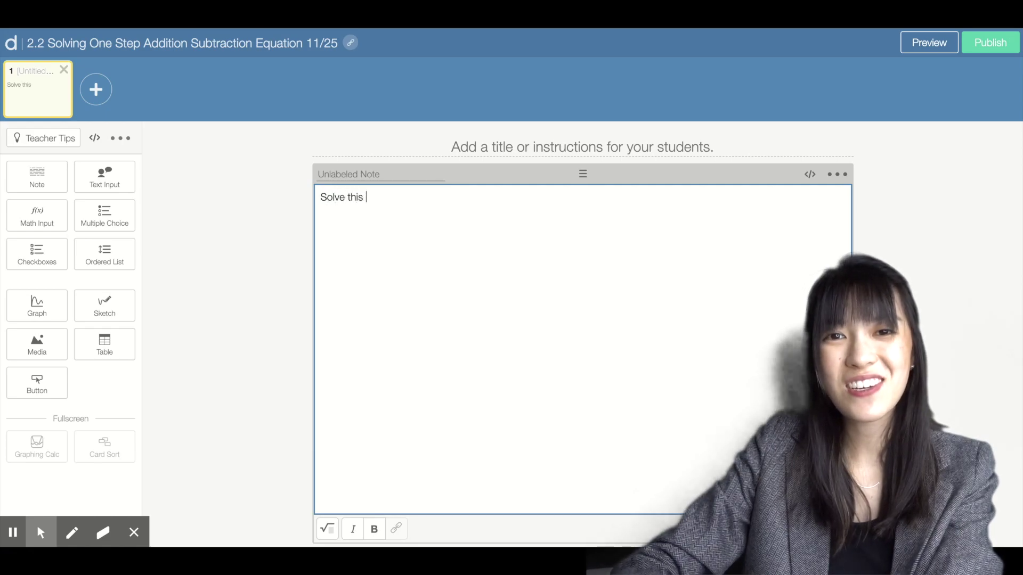
type("one step equati")
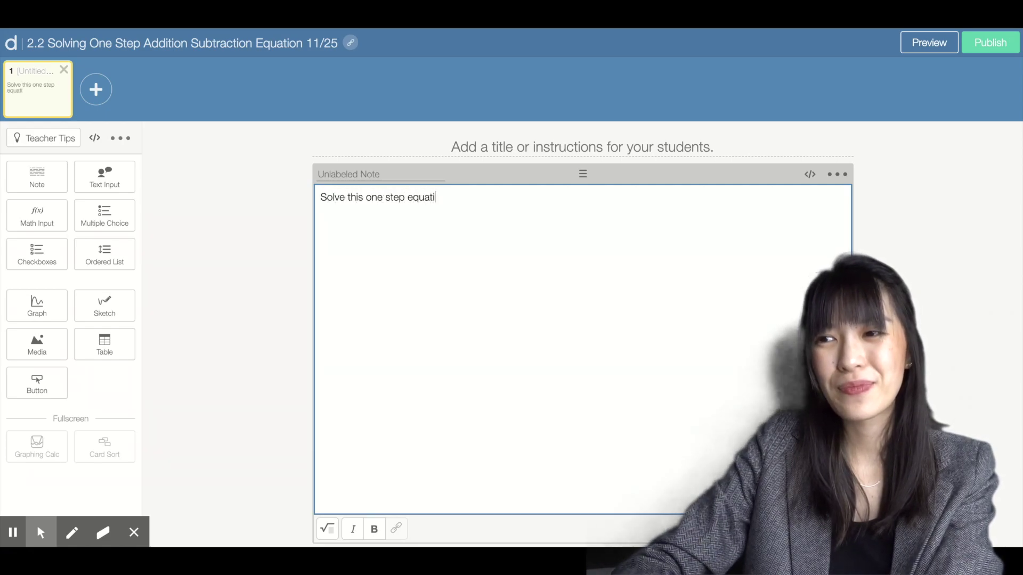
type("on and show all you")
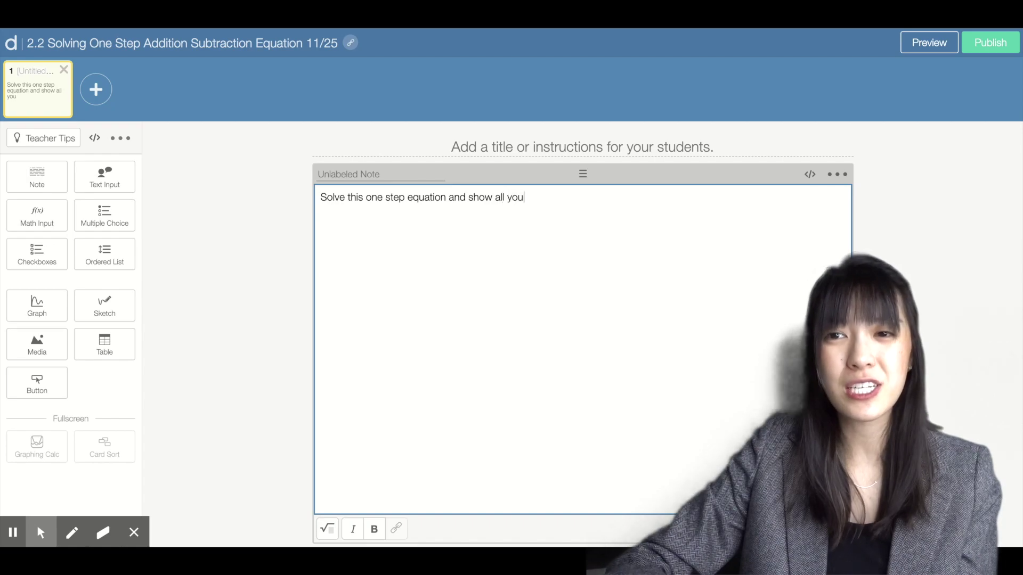
type("r steps.")
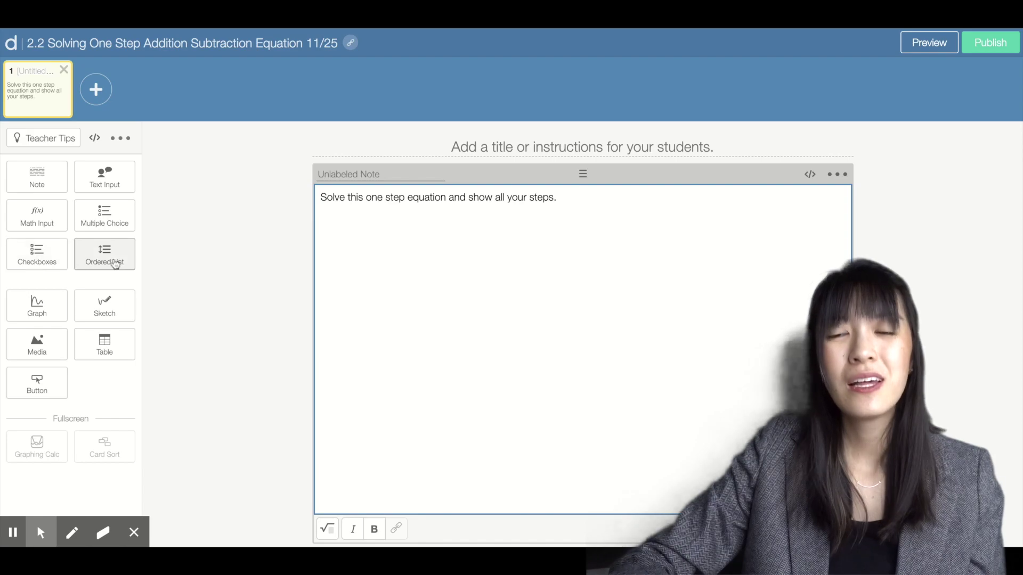
left_click(37, 305)
left_click(567, 175)
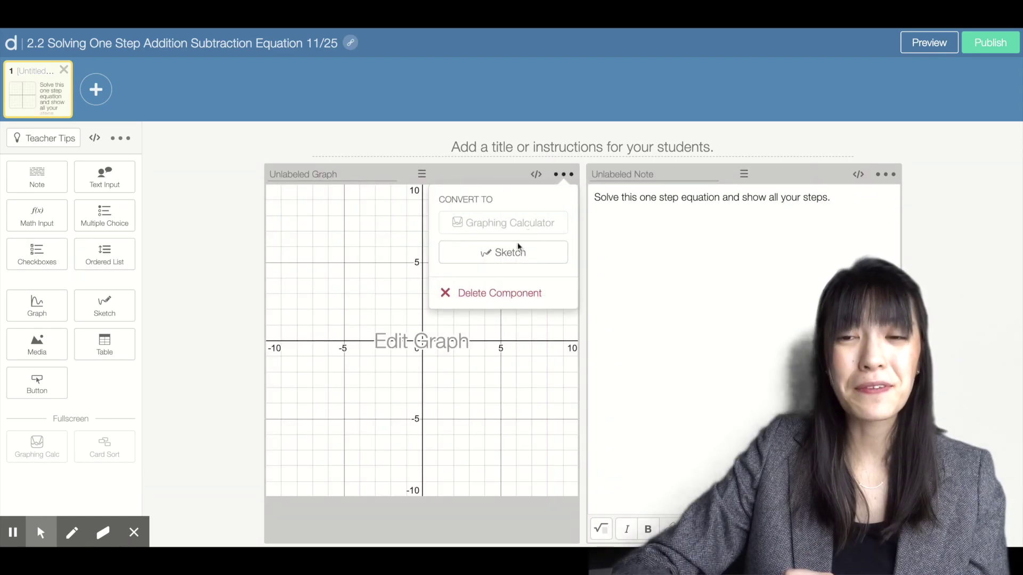
left_click(496, 293)
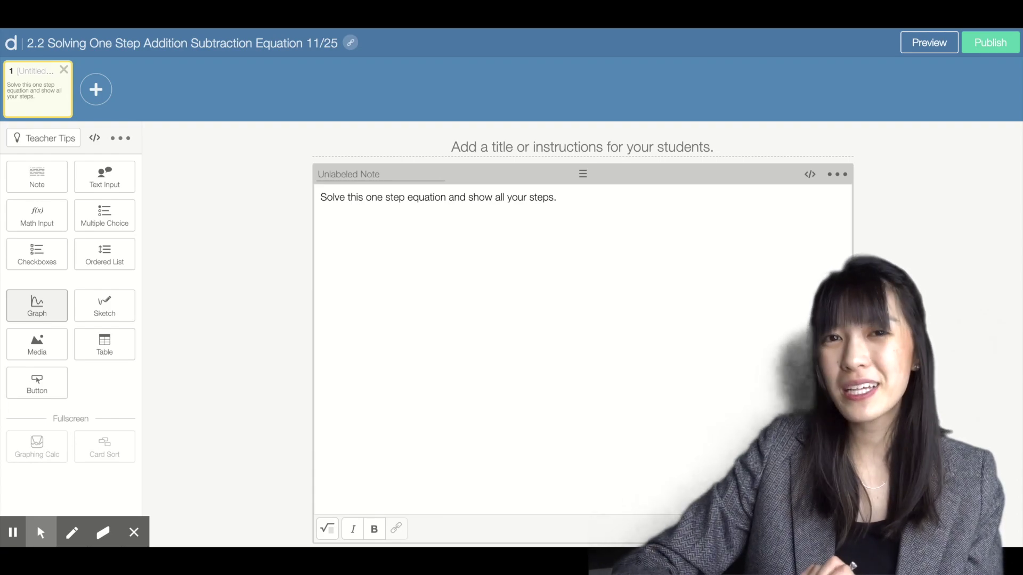
left_click_drag(37, 306, 421, 174)
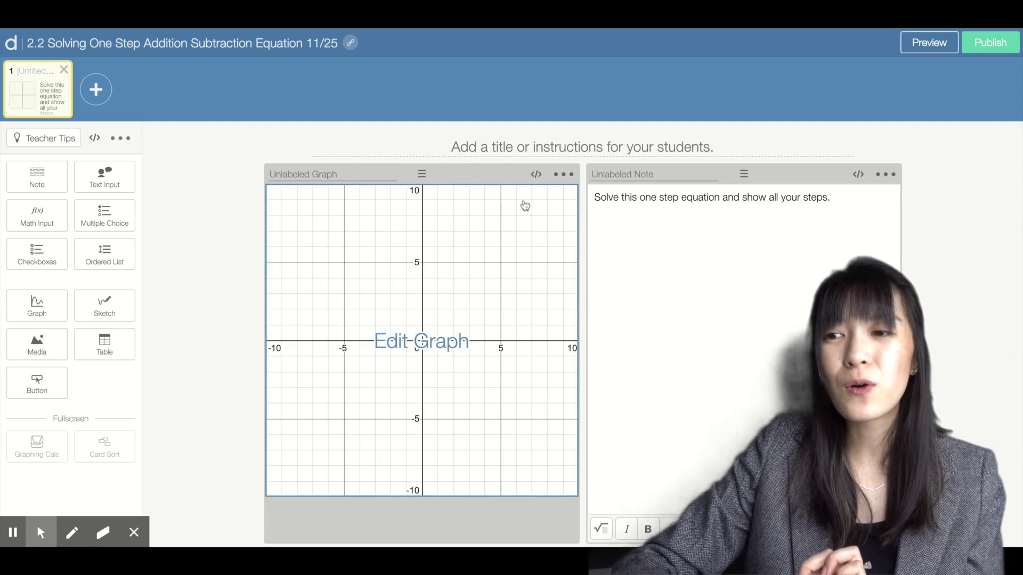
left_click_drag(429, 343, 374, 342)
left_click(425, 343)
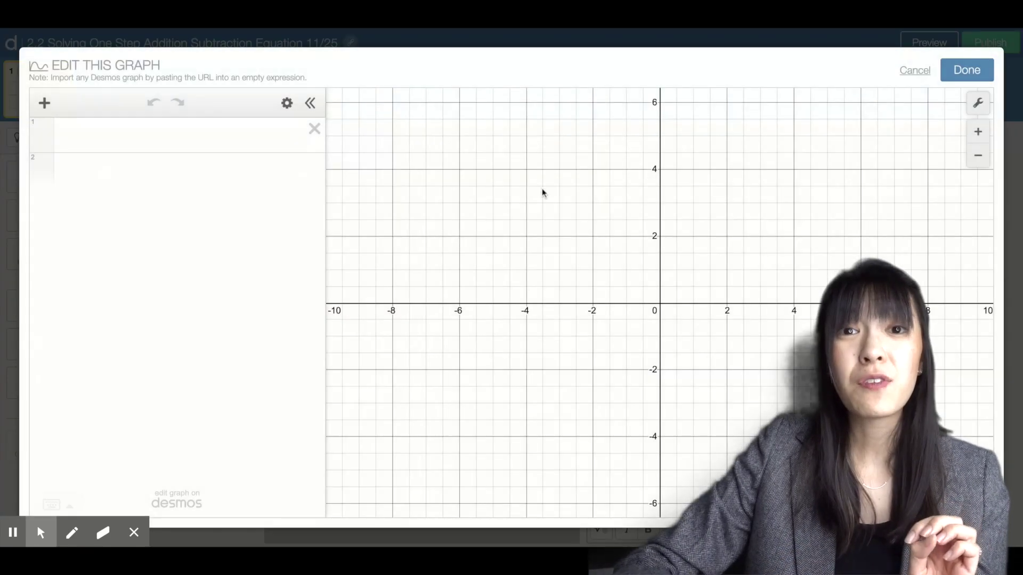
left_click(967, 69)
left_click(564, 175)
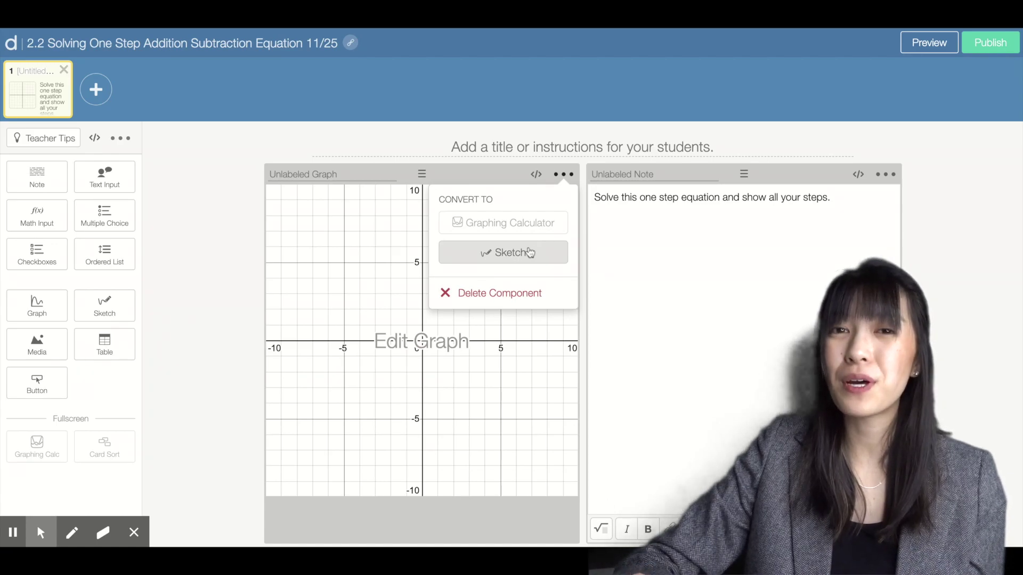
left_click(530, 252)
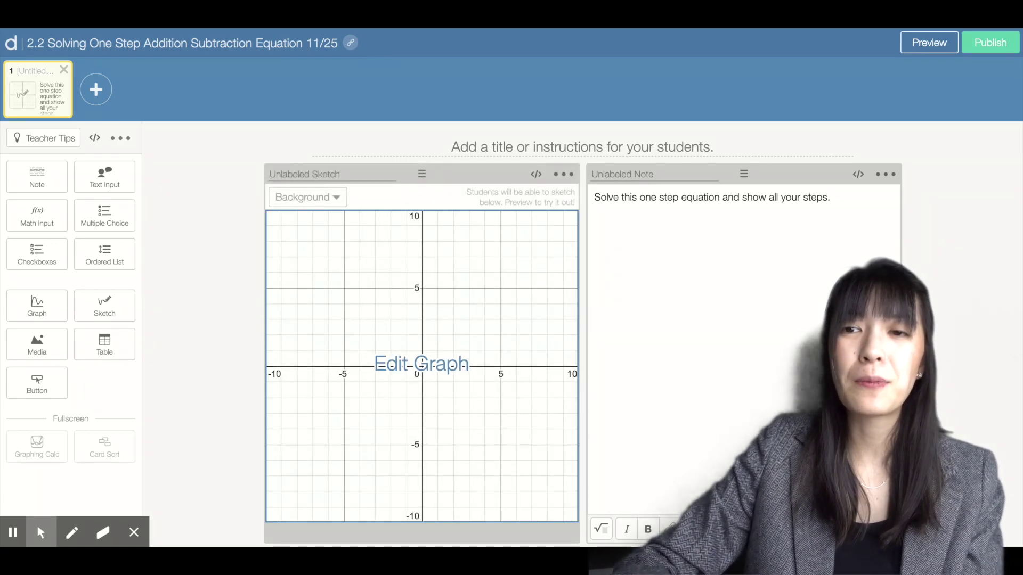
left_click(564, 174)
left_click(522, 292)
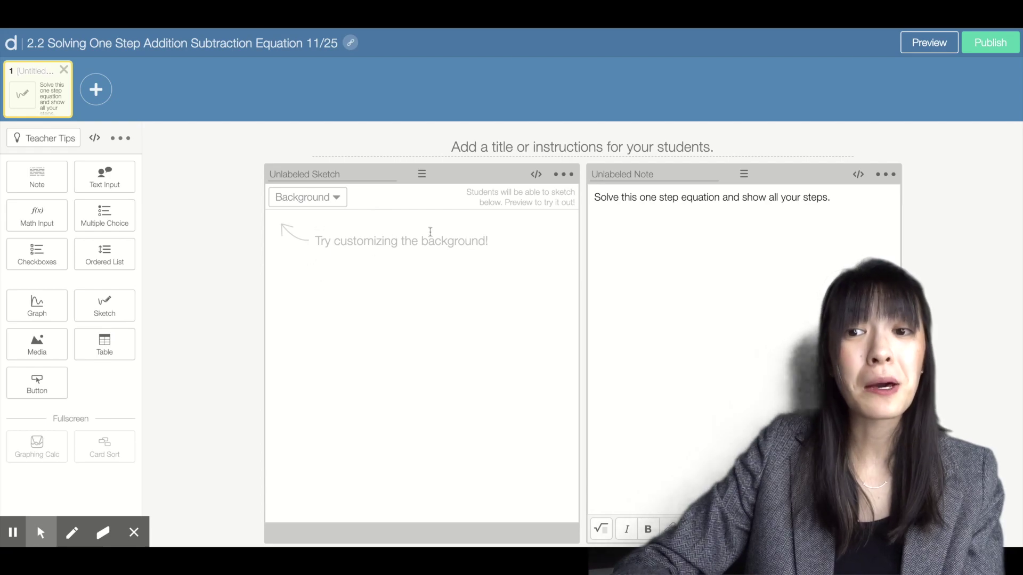
left_click(573, 174)
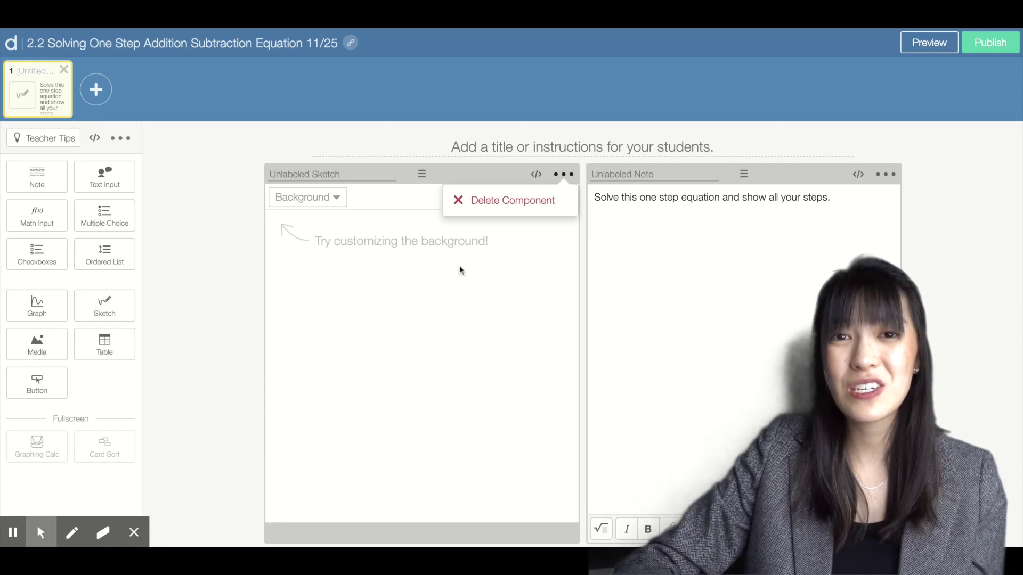
left_click(532, 201)
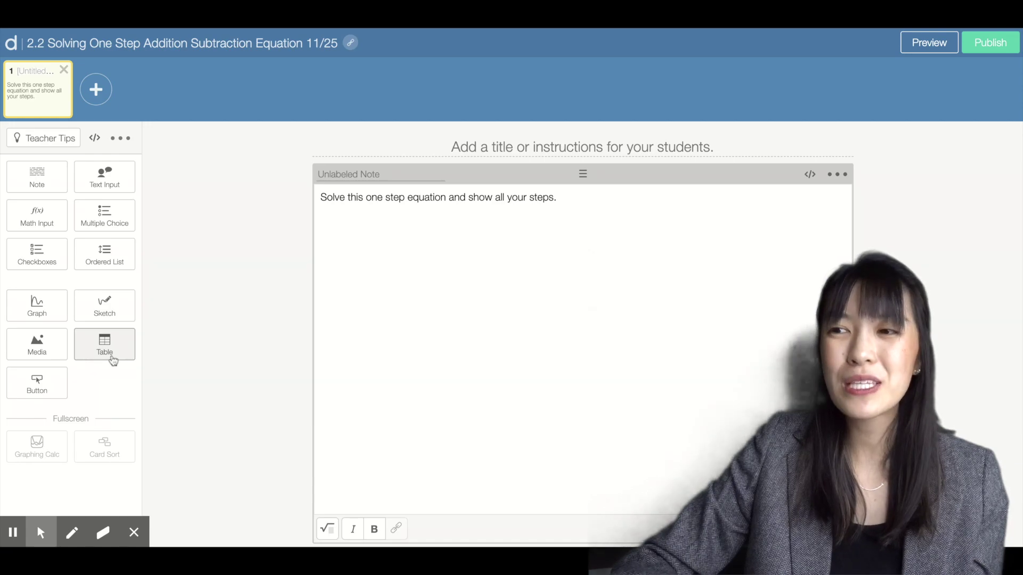
- Add and then delete a table component, and add a sketch component below the note
left_click_drag(113, 361, 330, 217)
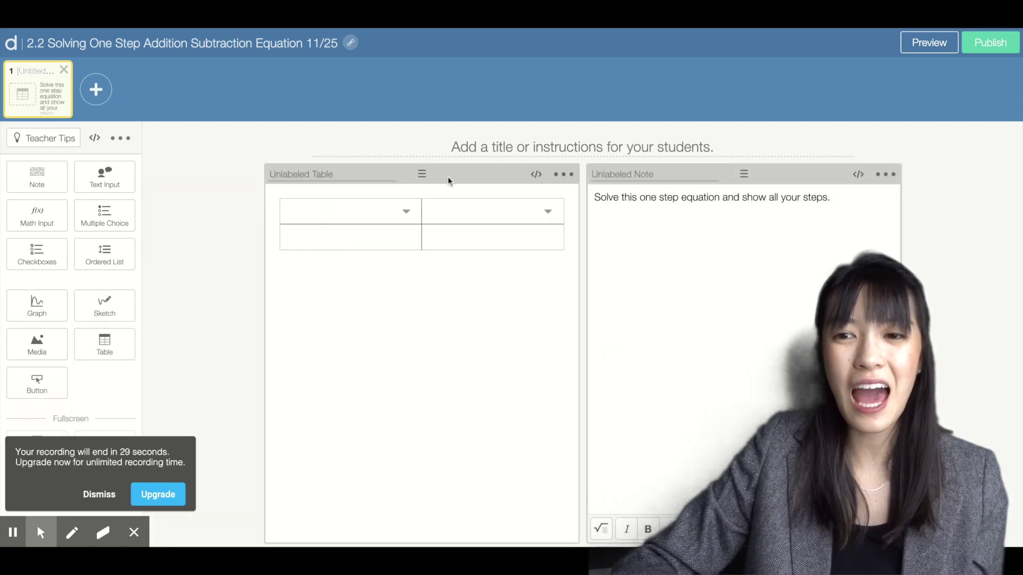
left_click(568, 175)
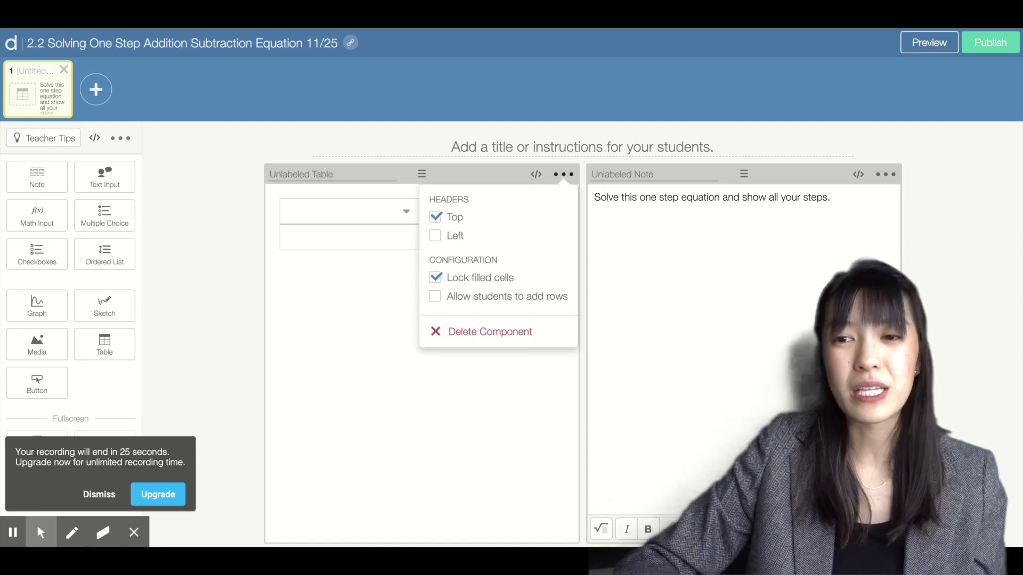
left_click(471, 330)
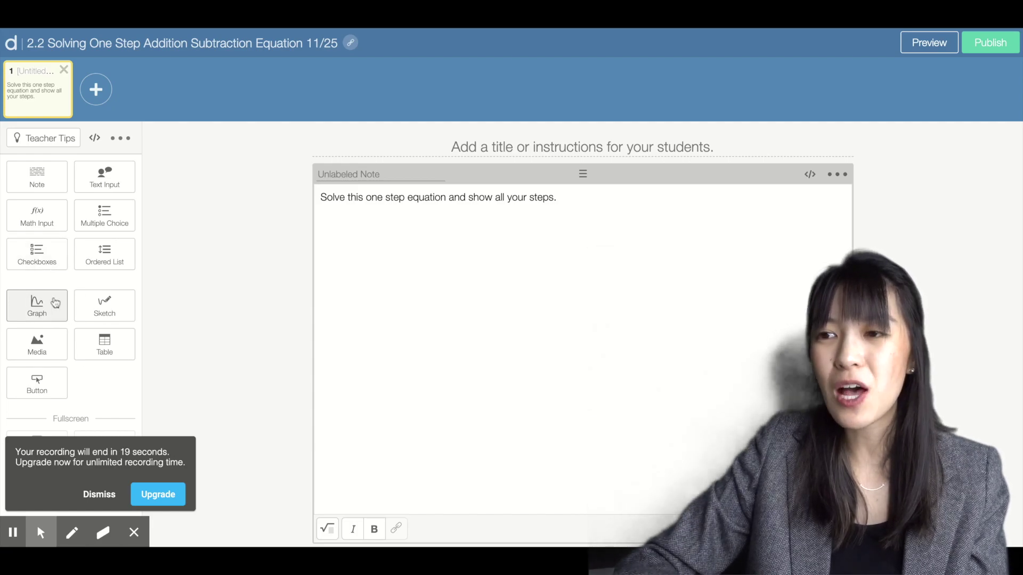
left_click(103, 312)
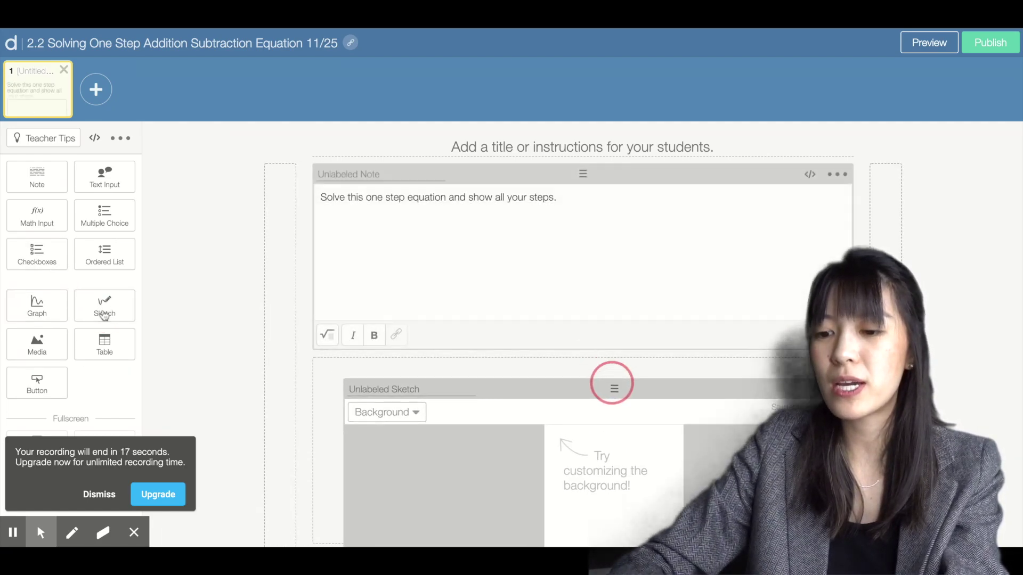
- Add the equation '5 + x = 10' on a new note line and preview as a student
left_click(541, 224)
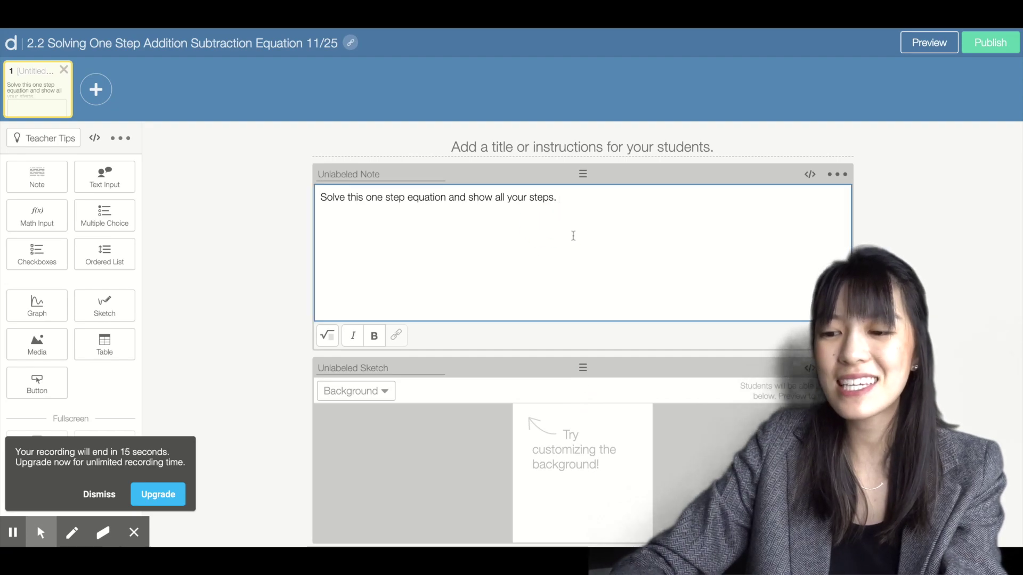
key("Return")
type("5 + x = 10")
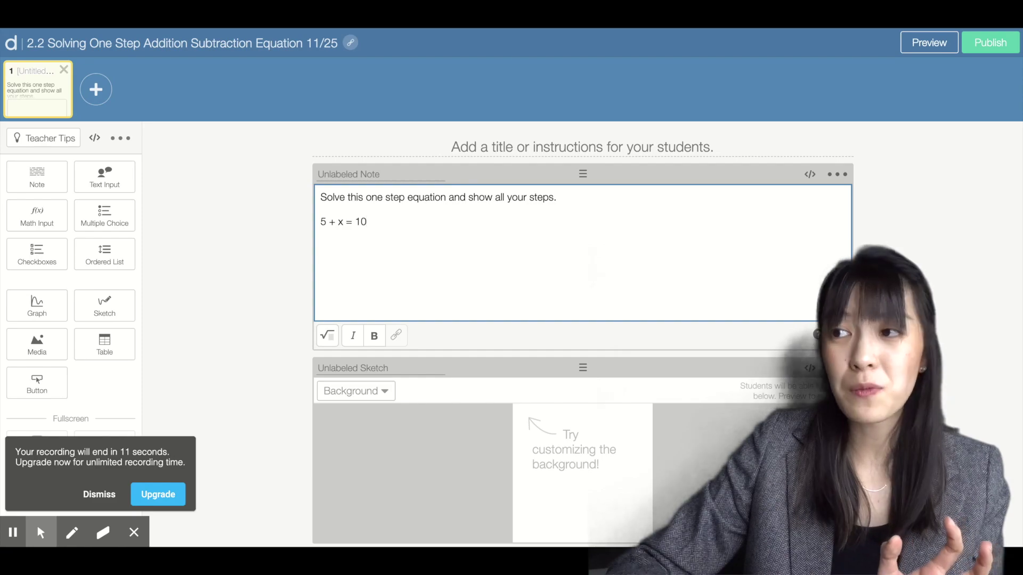
scroll(632, 283, "down", 1)
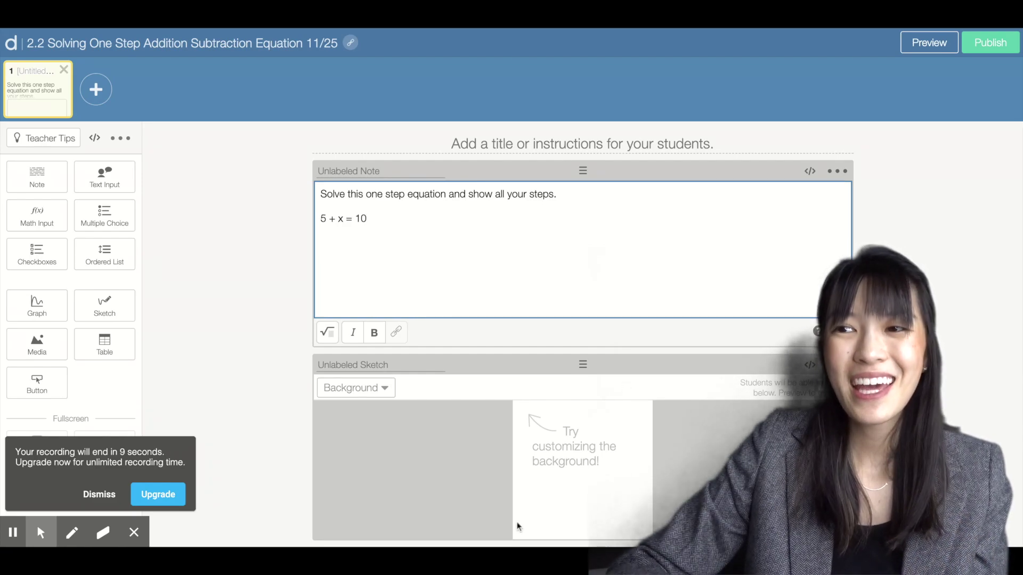
left_click(935, 42)
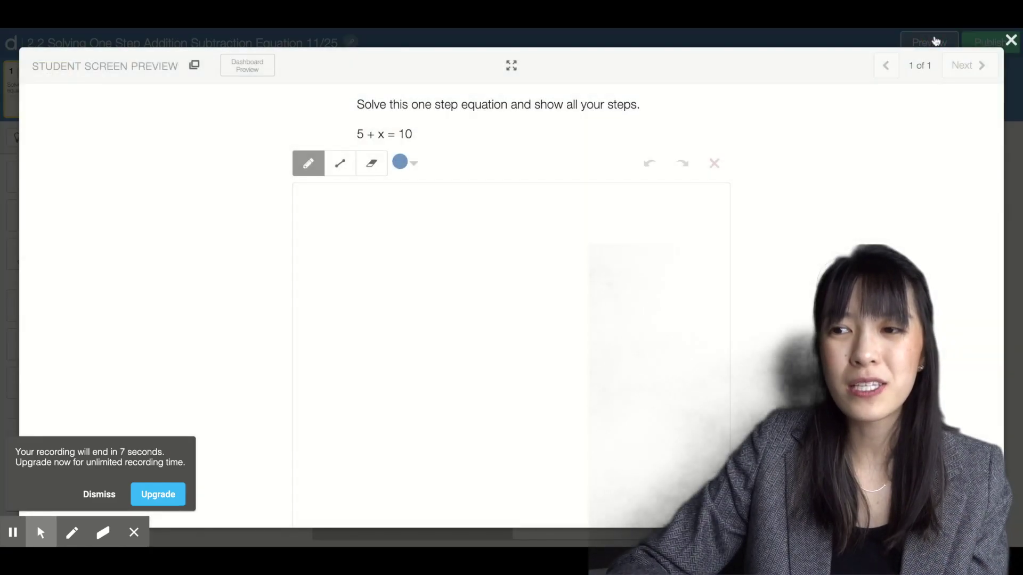
mouse_move(424, 213)
left_mouse_down()
mouse_move(395, 237)
mouse_move(414, 237)
mouse_move(401, 257)
mouse_move(445, 243)
left_mouse_up()
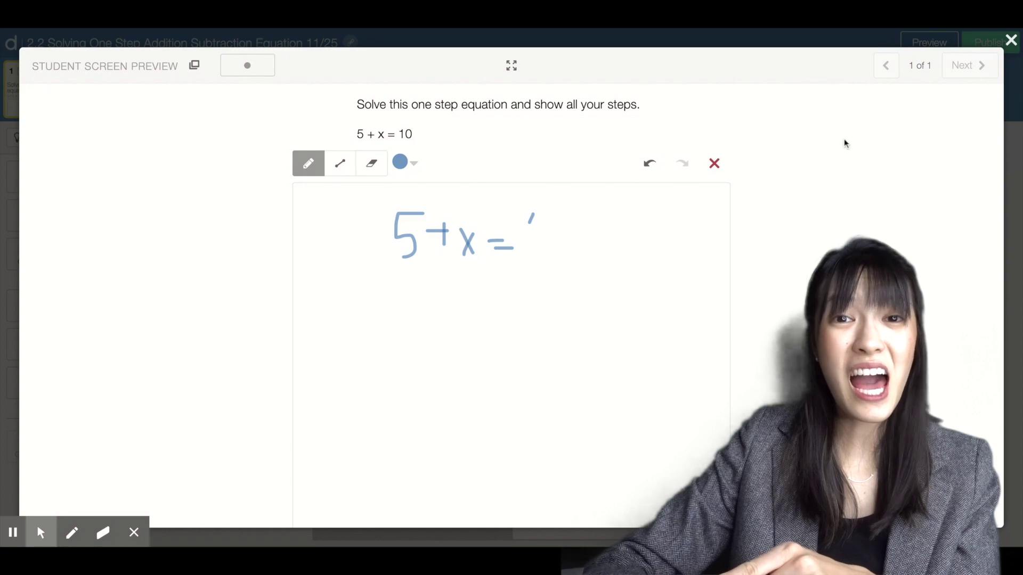
left_click(1011, 40)
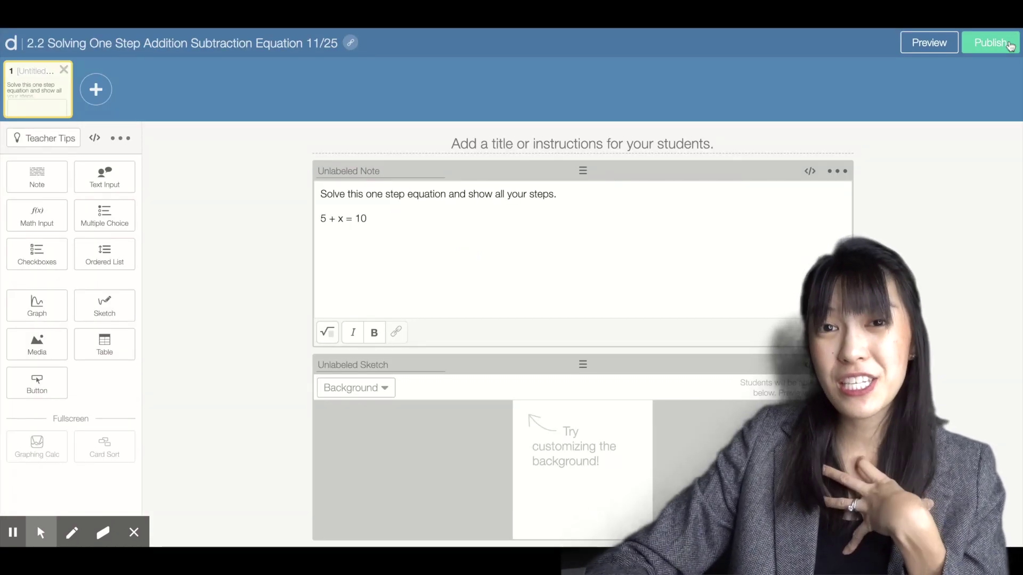